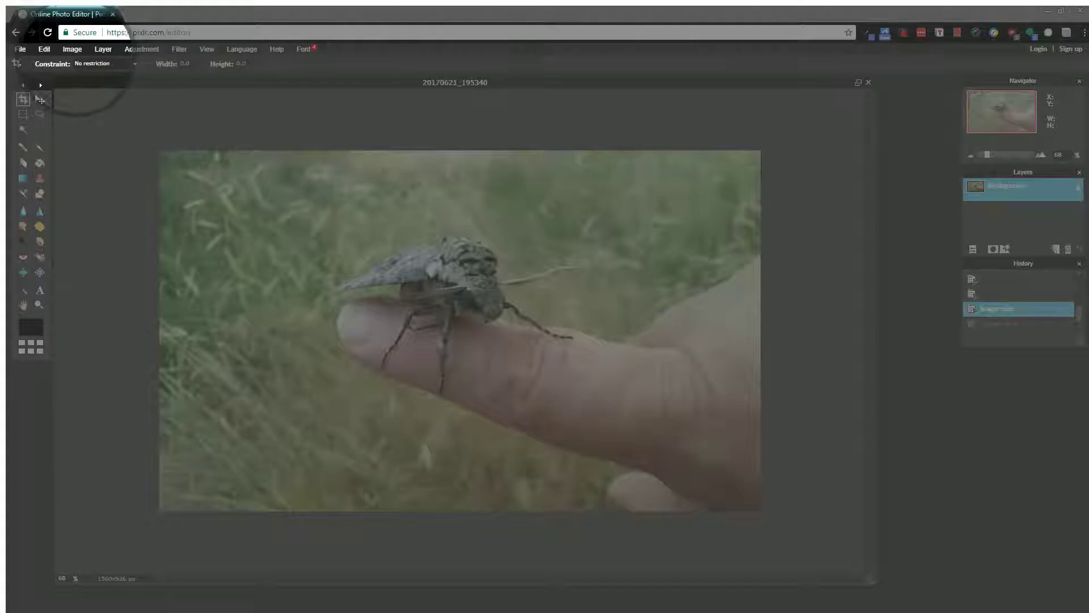
# Resize the moth photo to 640 × 384 px with proportions constrained, then undo it
pyautogui.click(72, 49)
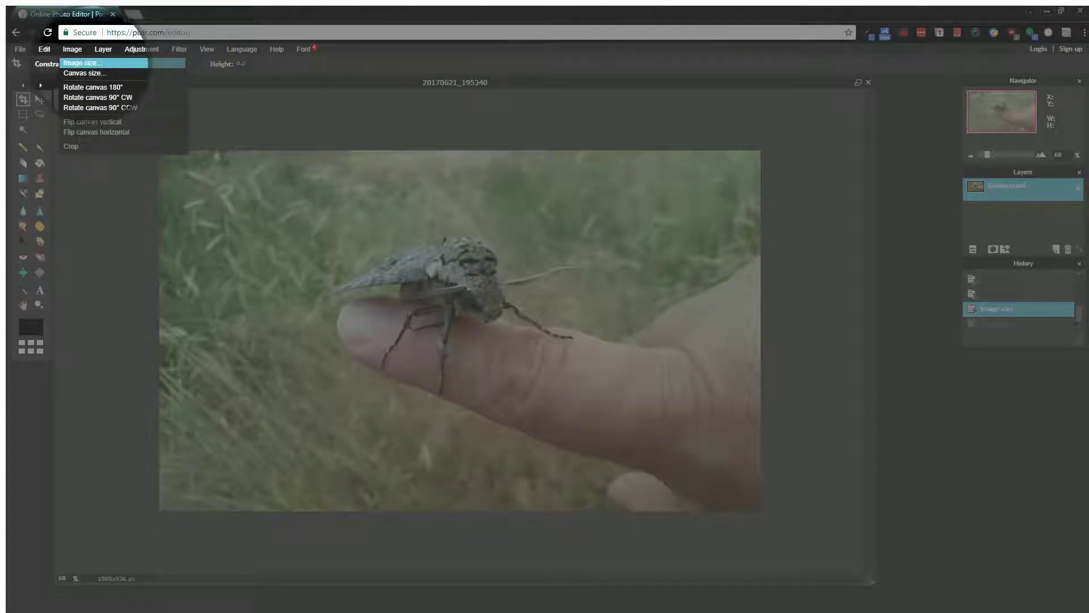
pyautogui.click(82, 63)
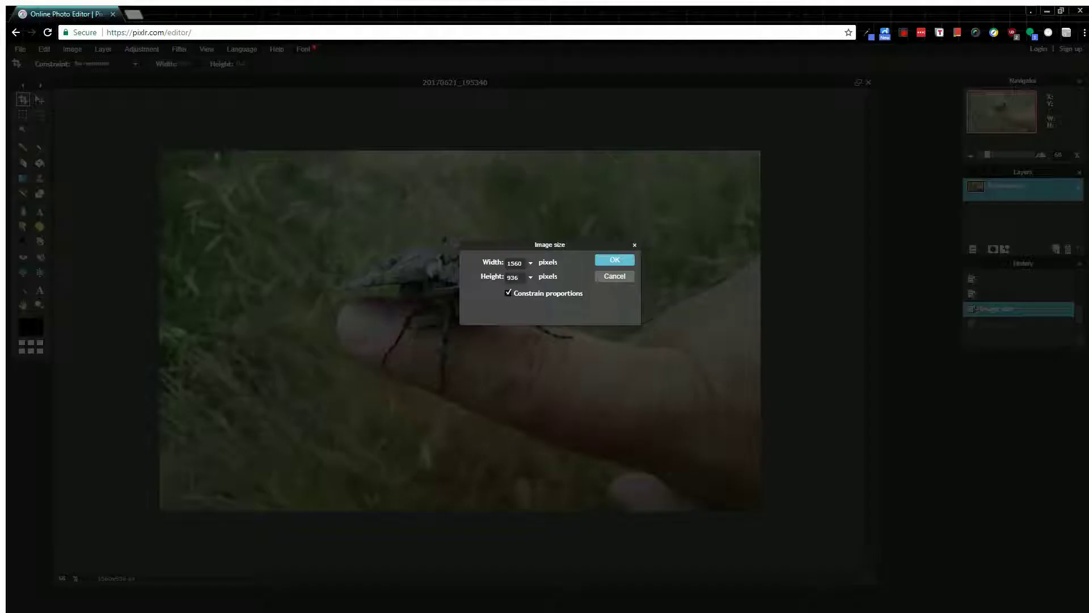
pyautogui.click(530, 278)
pyautogui.moveTo(498, 278); pyautogui.dragTo(485, 278)
pyautogui.click(614, 259)
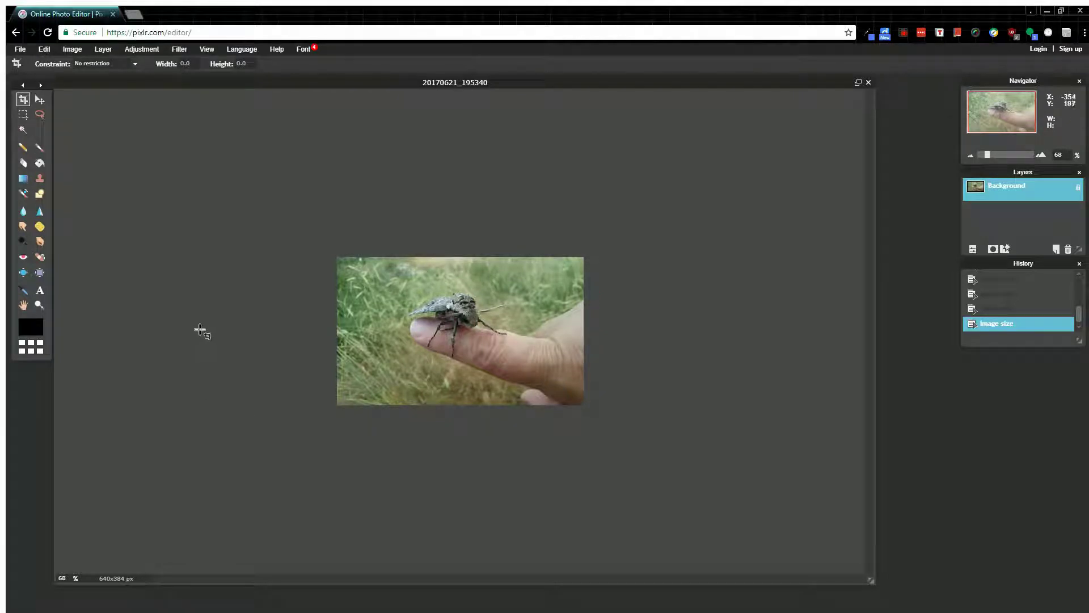
pyautogui.hotkey('ctrl', 'z')
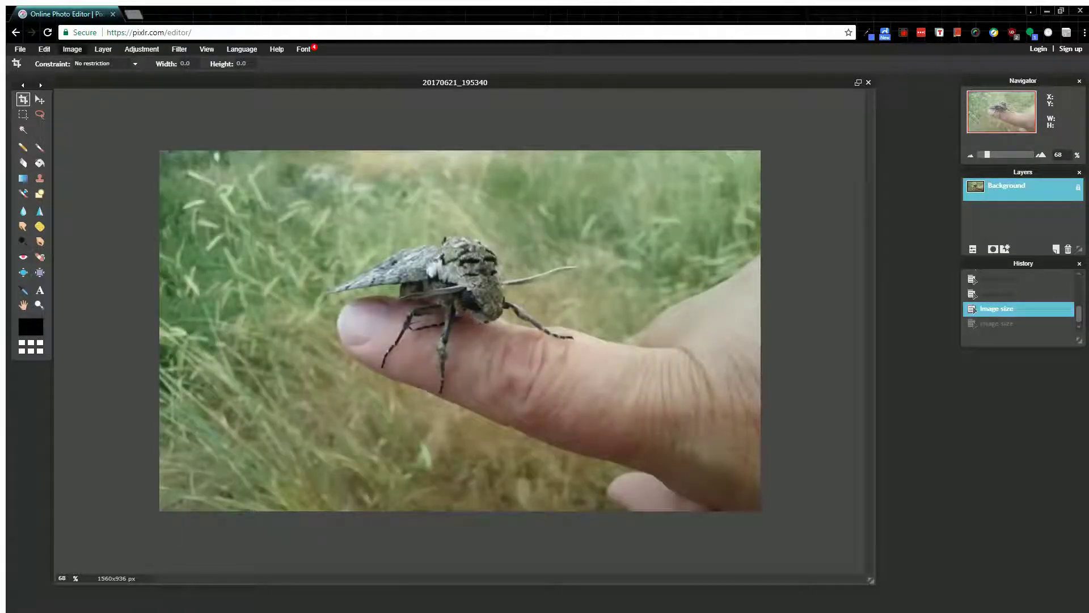
# Resize the photo unconstrained to 760 × 936 px, then undo back to 1560 × 936
pyautogui.click(72, 49)
pyautogui.click(82, 62)
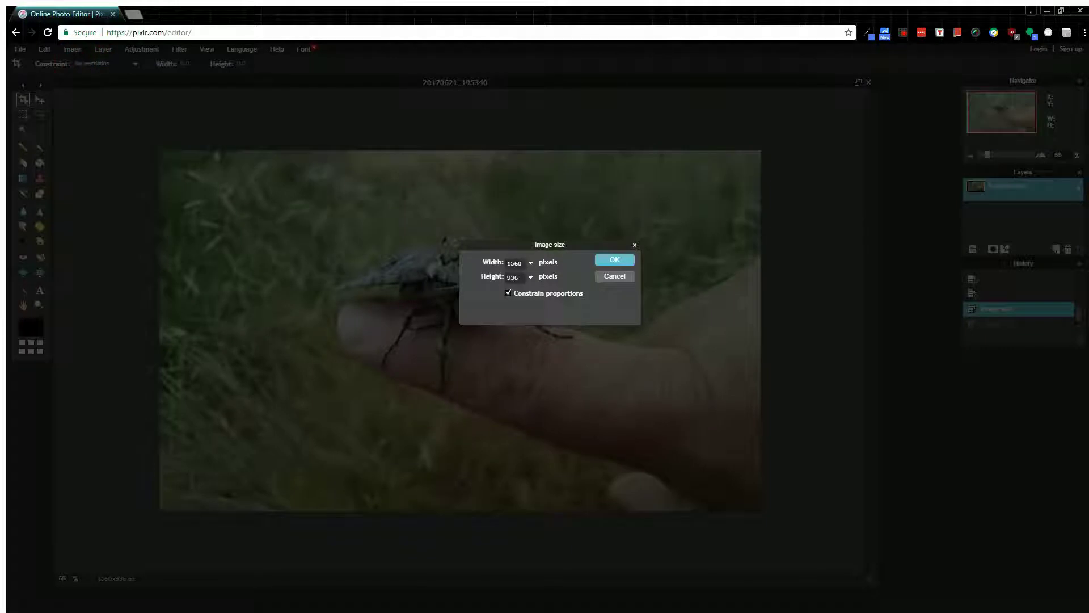
pyautogui.click(509, 292)
pyautogui.click(530, 262)
pyautogui.moveTo(498, 277); pyautogui.dragTo(487, 278)
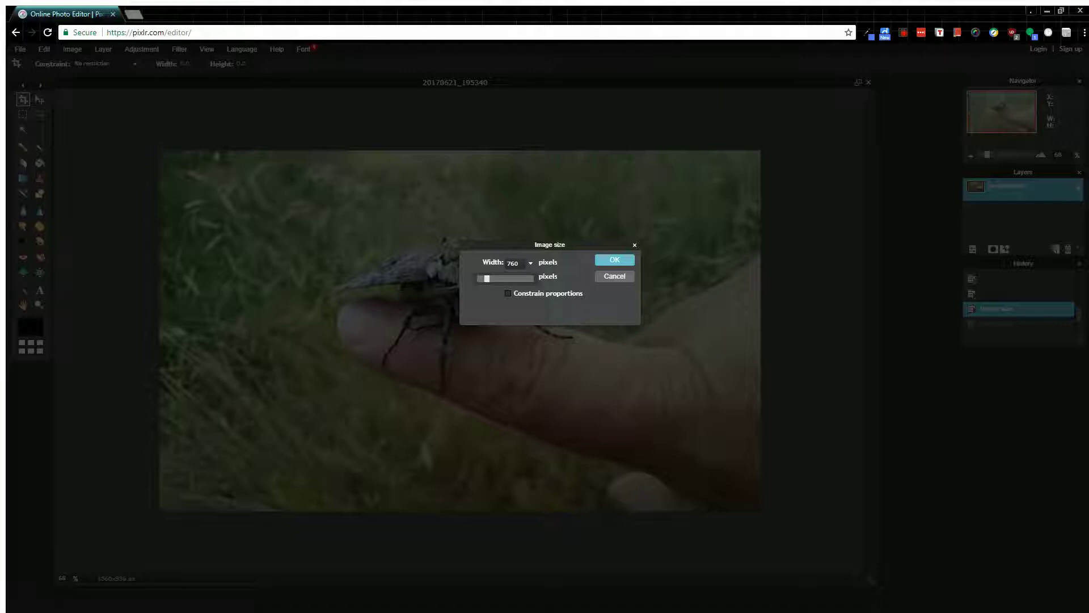
pyautogui.press('Return')
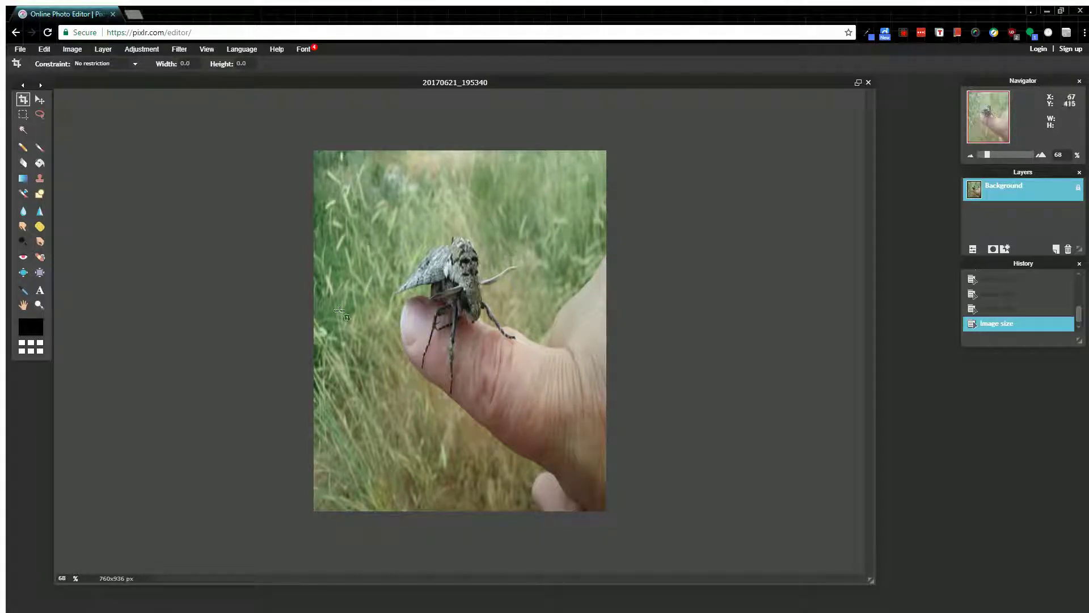
pyautogui.hotkey('ctrl', 'z')
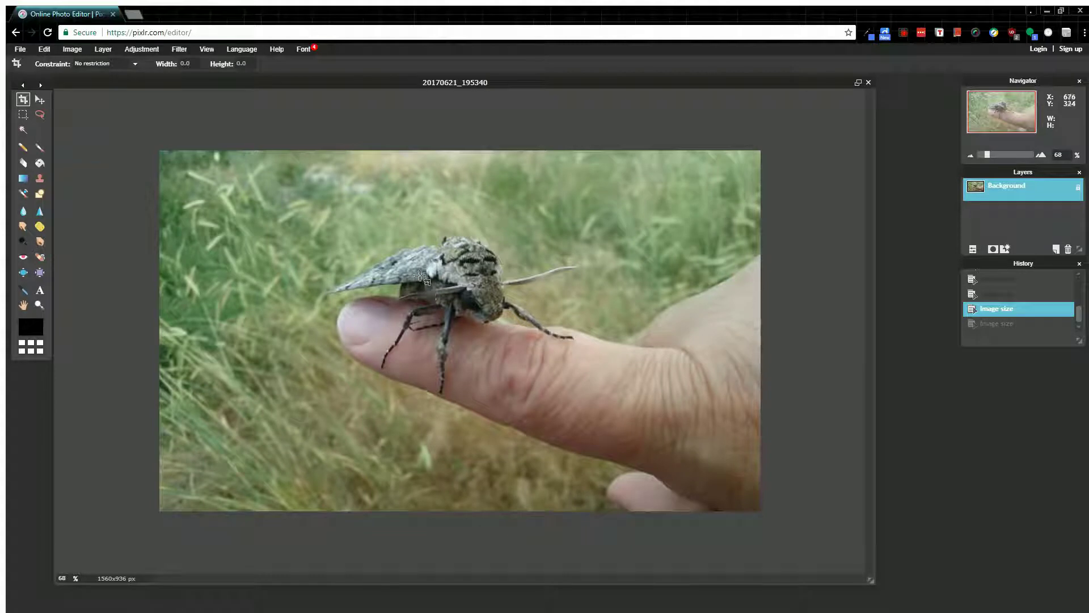
# Set a centre-anchored canvas size of 720 × 520 px
pyautogui.click(72, 48)
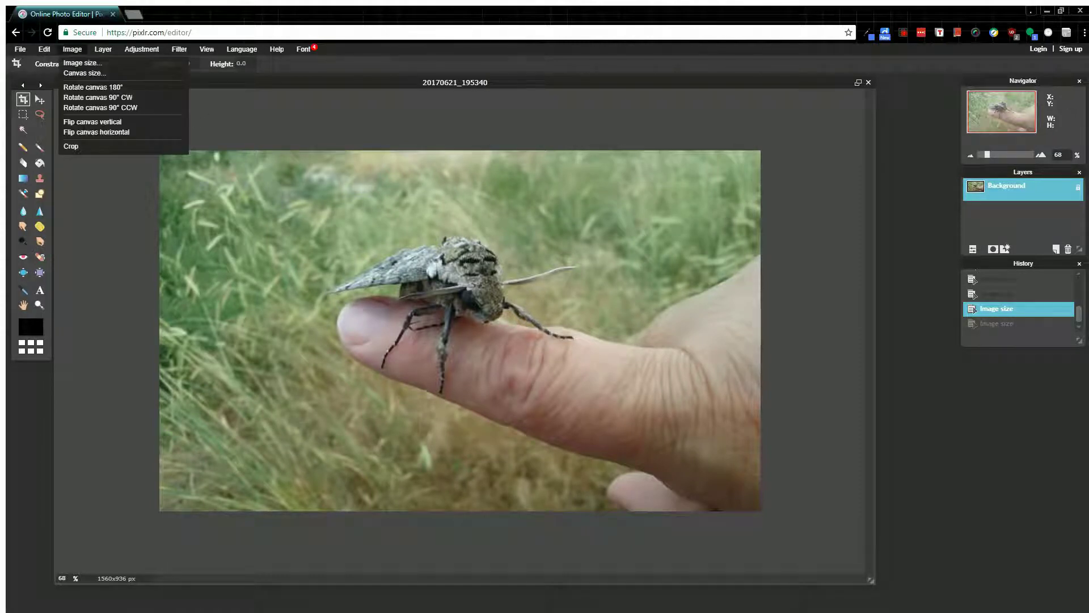
pyautogui.click(83, 72)
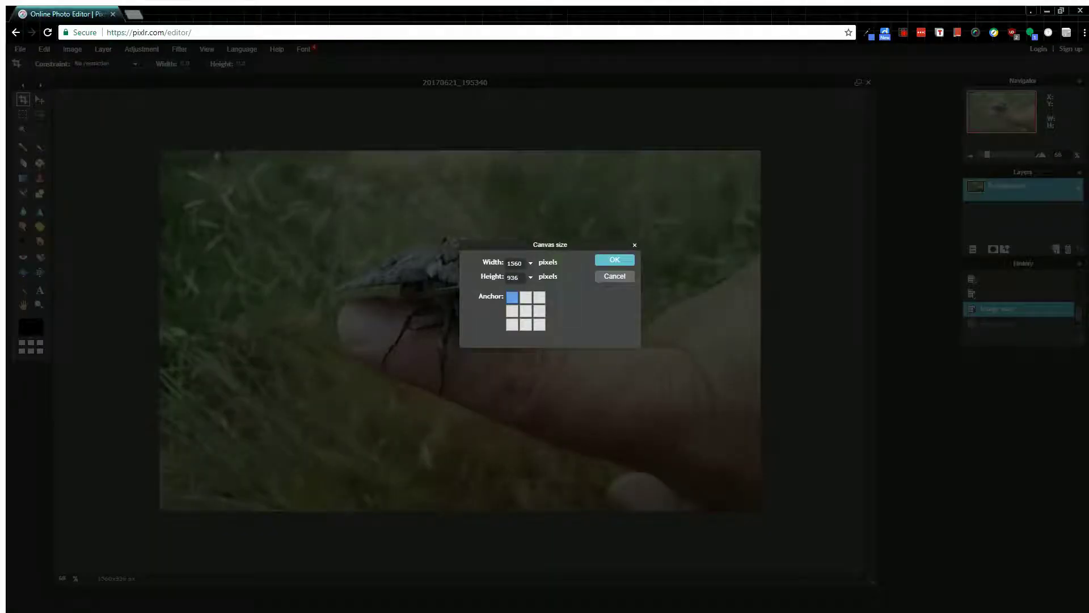
pyautogui.click(525, 311)
pyautogui.click(530, 262)
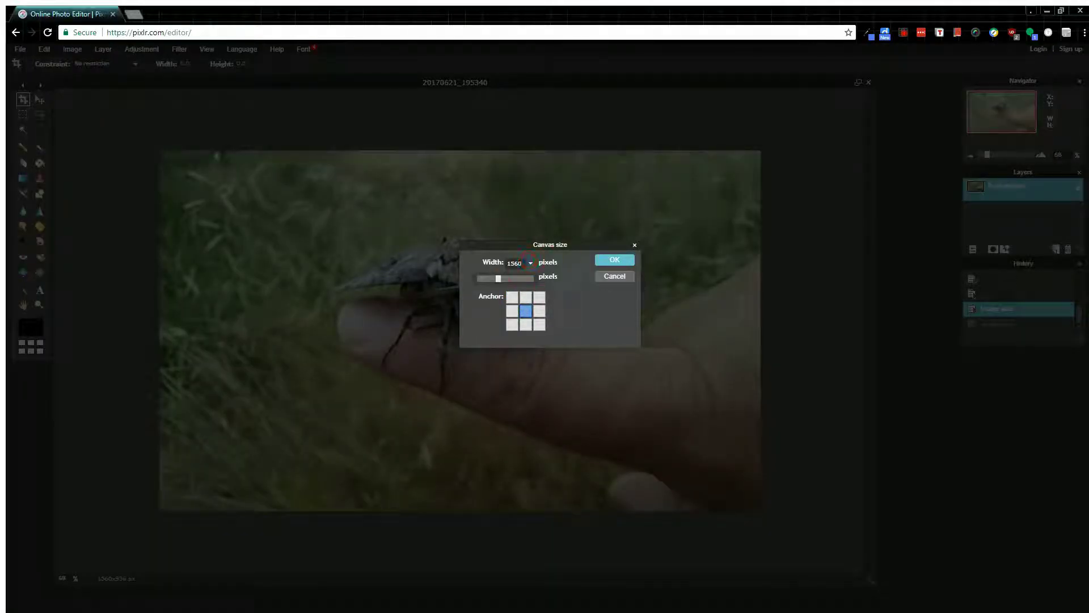
pyautogui.moveTo(498, 278); pyautogui.dragTo(487, 278)
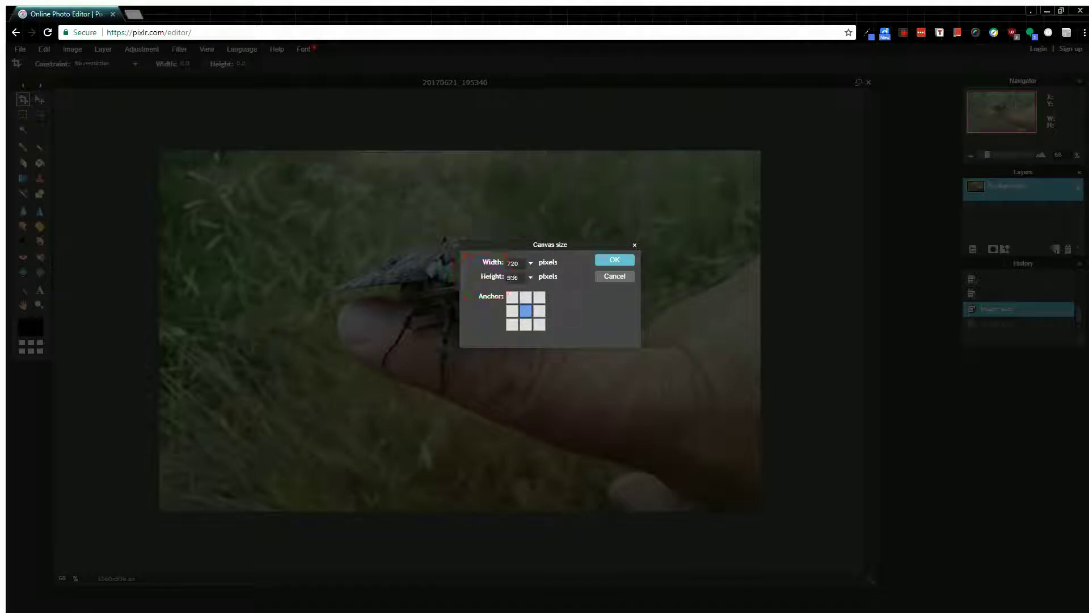
pyautogui.click(530, 277)
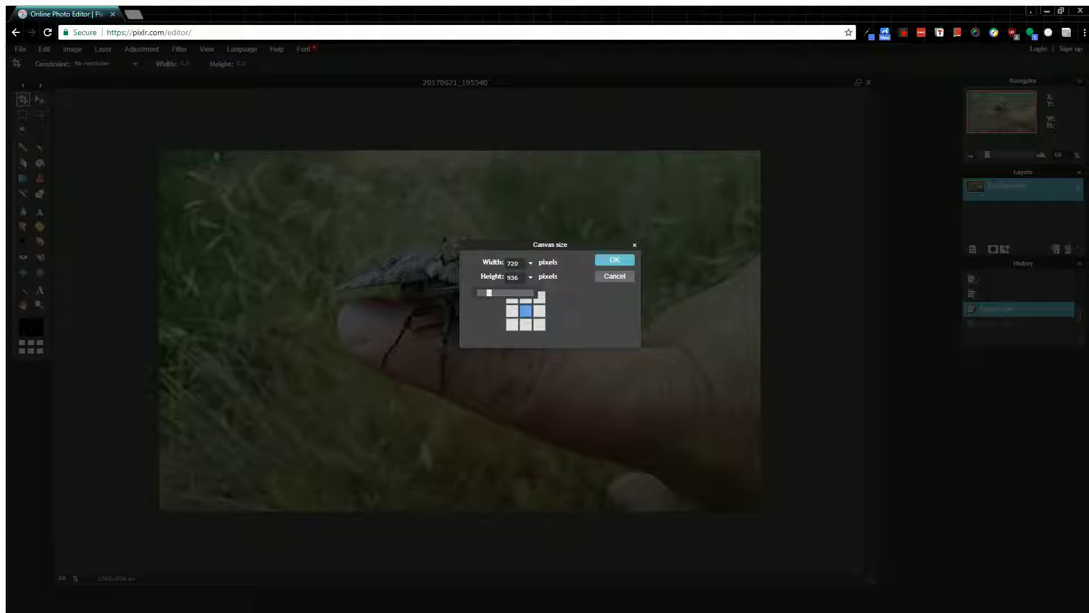
pyautogui.moveTo(489, 292); pyautogui.dragTo(484, 292)
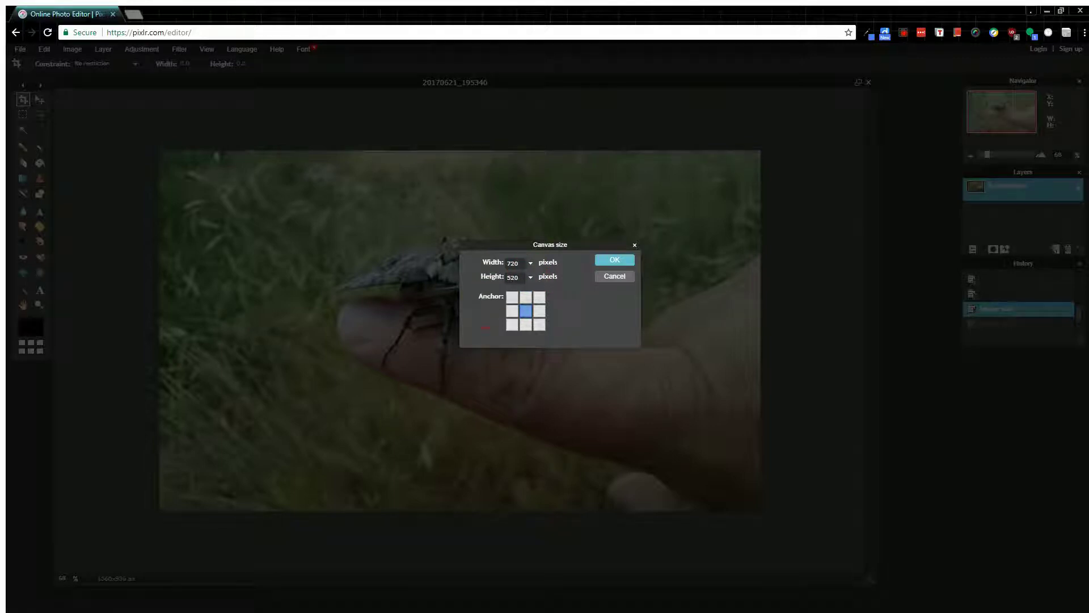
pyautogui.click(612, 259)
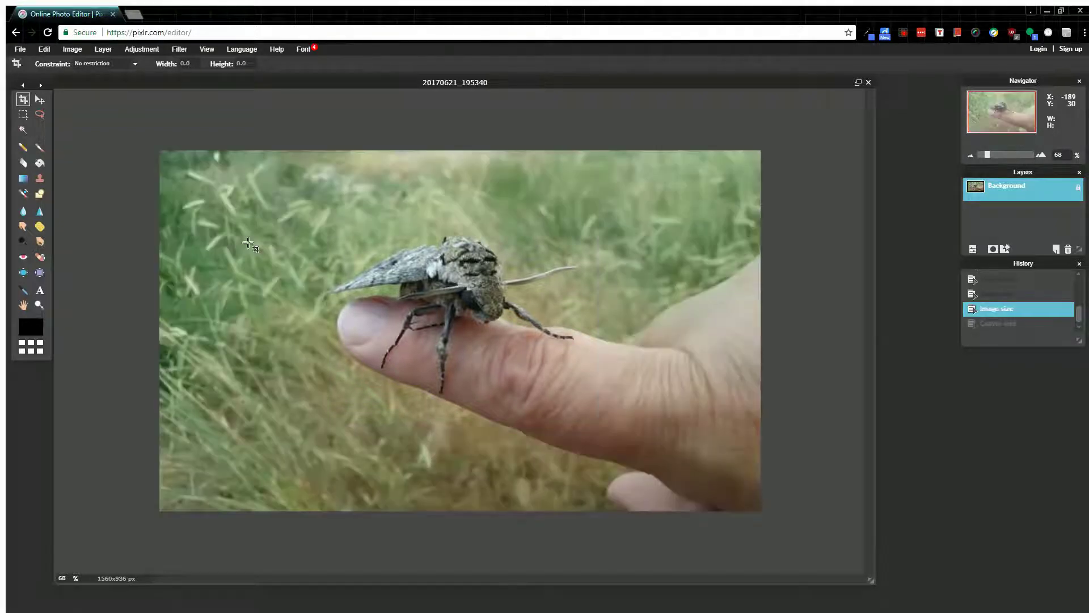
# Trim the canvas to 880 × 936 px with a middle-left anchor, then undo the trim
pyautogui.click(73, 48)
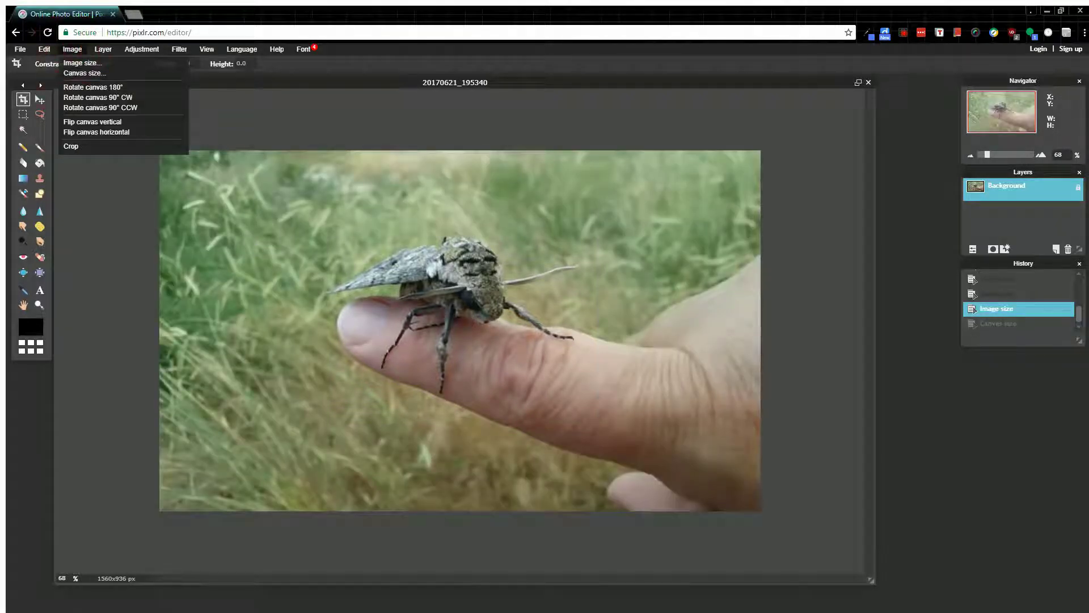
pyautogui.click(84, 72)
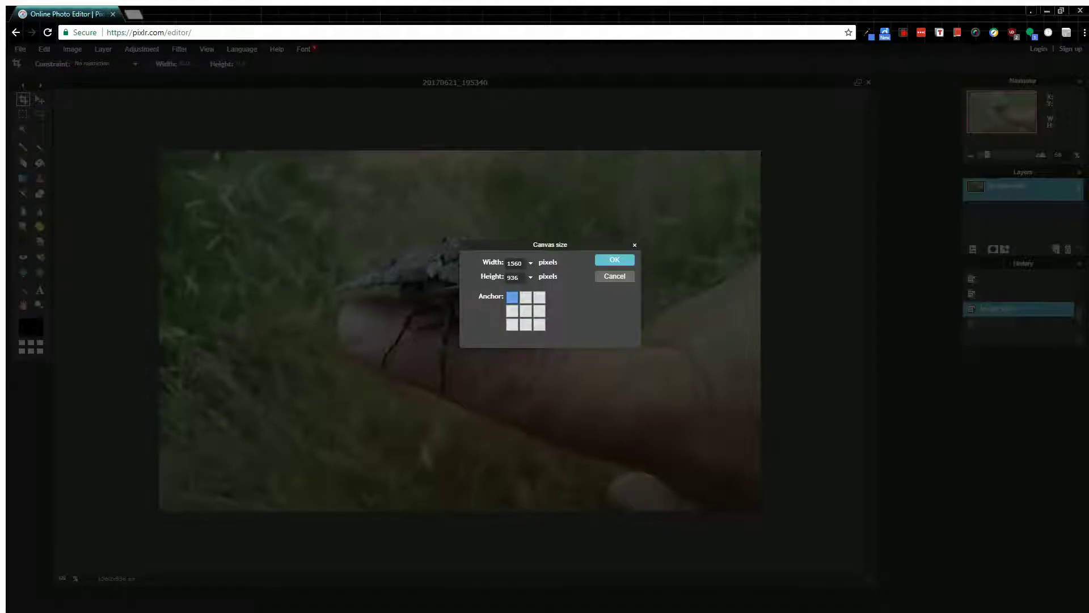
pyautogui.click(525, 311)
pyautogui.click(513, 311)
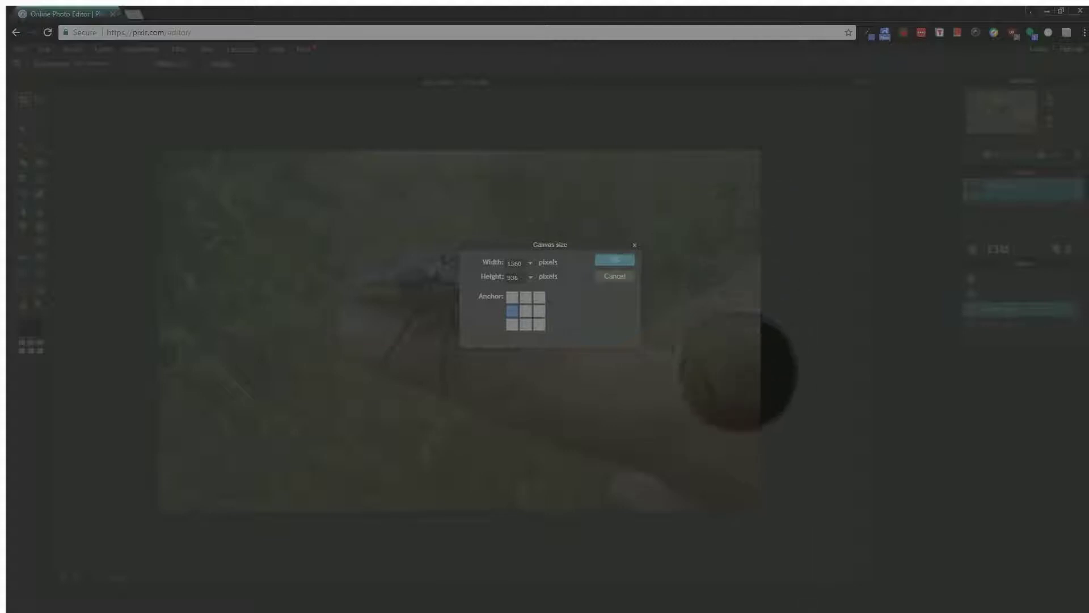
pyautogui.click(531, 276)
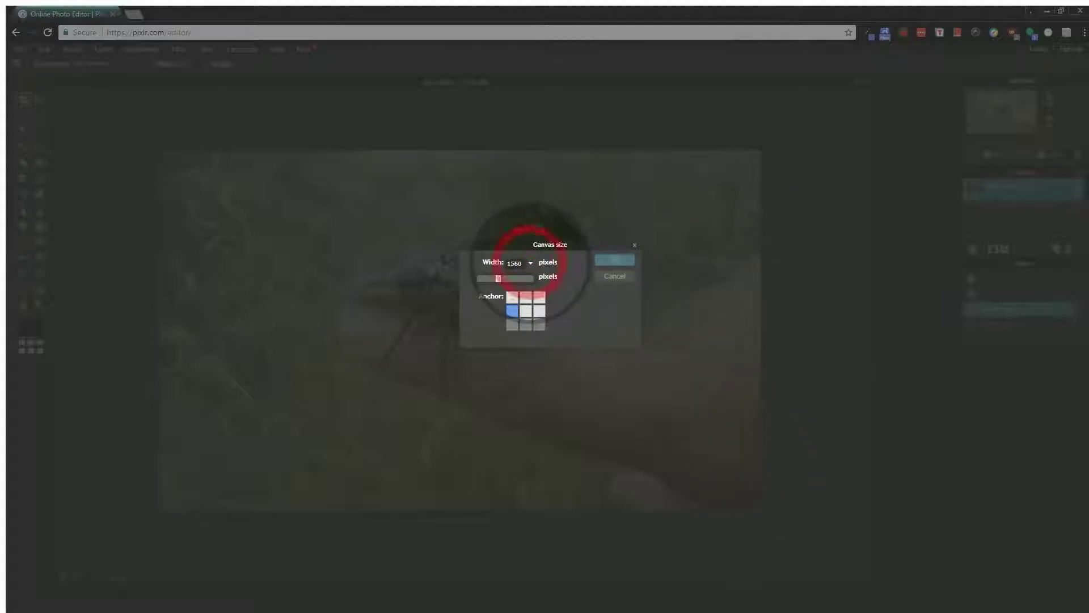
pyautogui.moveTo(498, 278); pyautogui.dragTo(487, 278)
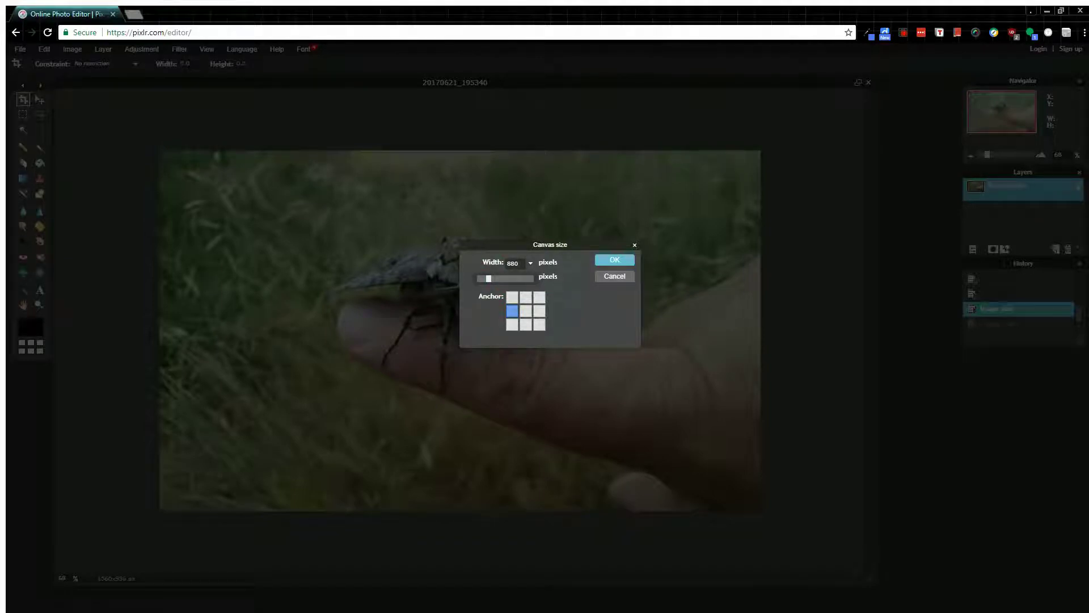
pyautogui.click(614, 260)
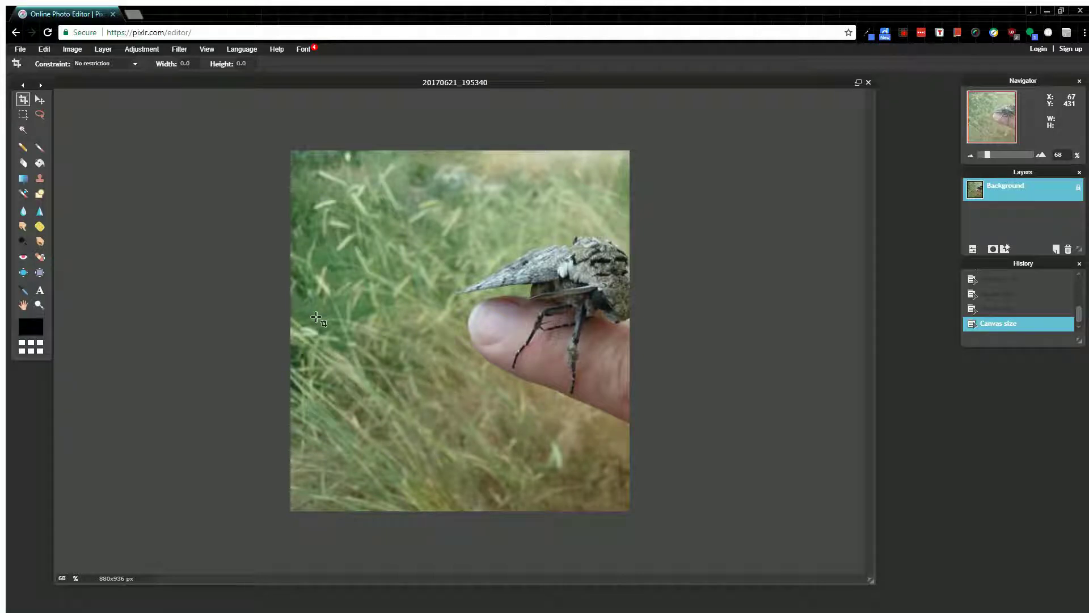
pyautogui.hotkey('ctrl', 'z')
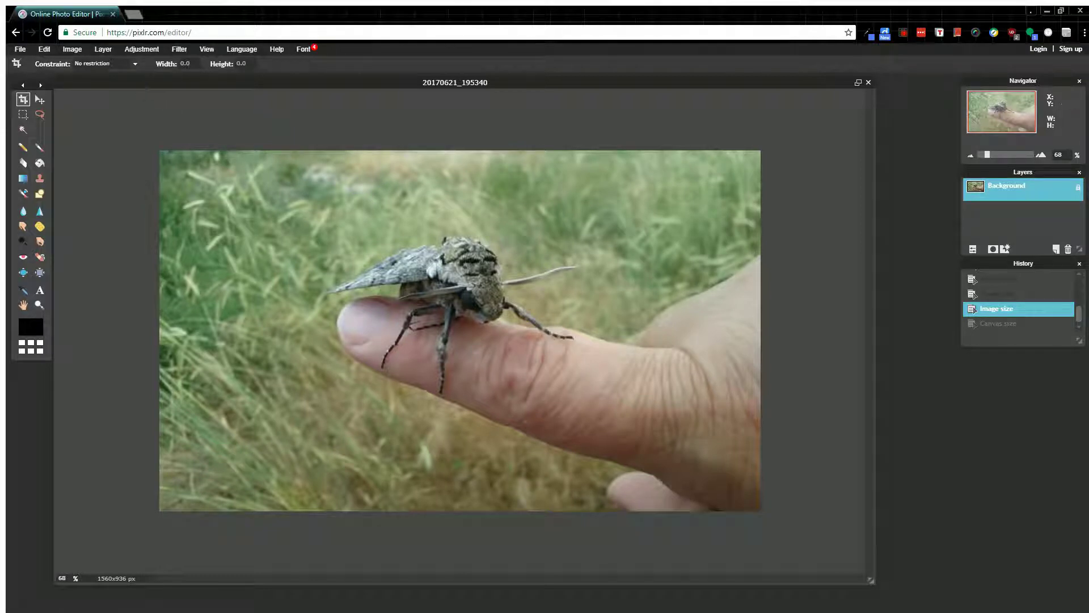
# Enlarge the centre-anchored canvas to 2320 × 1440 px and zoom out to view the white border
pyautogui.click(78, 47)
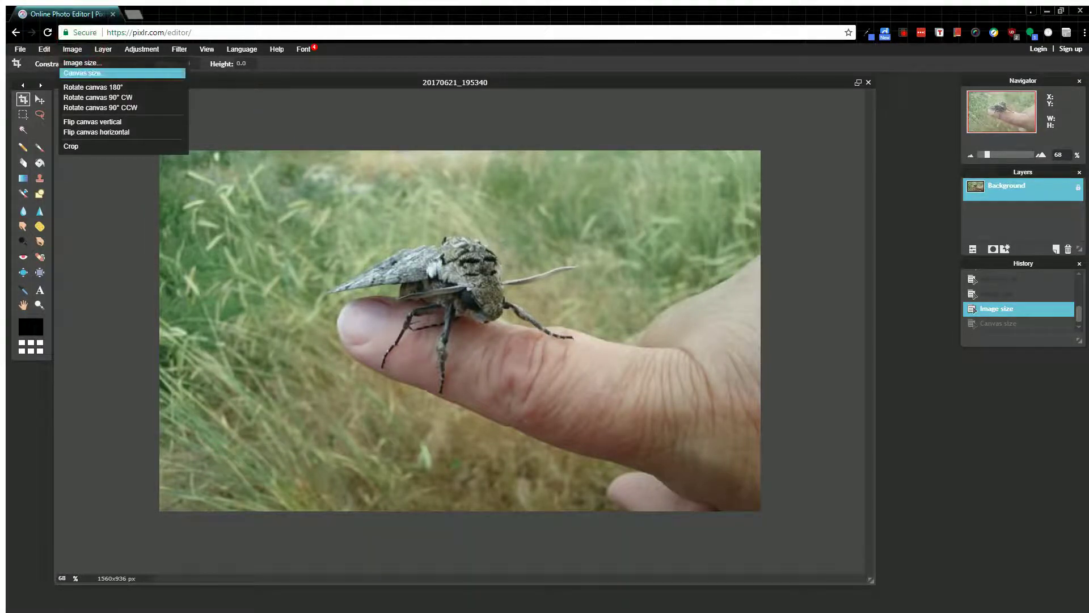
pyautogui.click(79, 72)
pyautogui.click(531, 263)
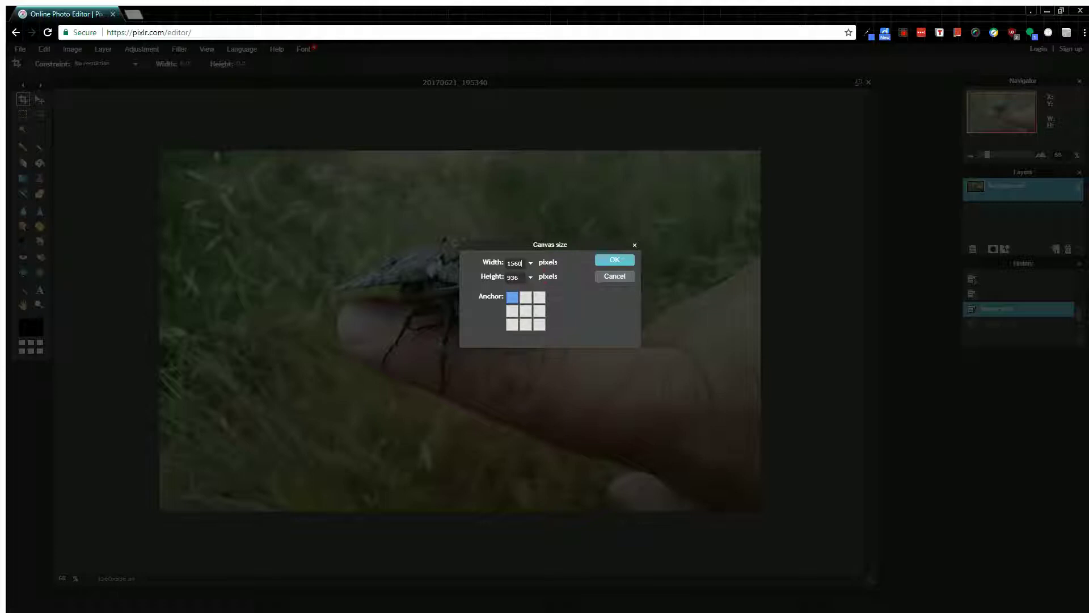
pyautogui.click(525, 311)
pyautogui.click(530, 263)
pyautogui.moveTo(498, 278)
pyautogui.mouseDown()
pyautogui.moveTo(510, 278)
pyautogui.moveTo(496, 292)
pyautogui.mouseUp()
pyautogui.click(531, 277)
pyautogui.click(615, 259)
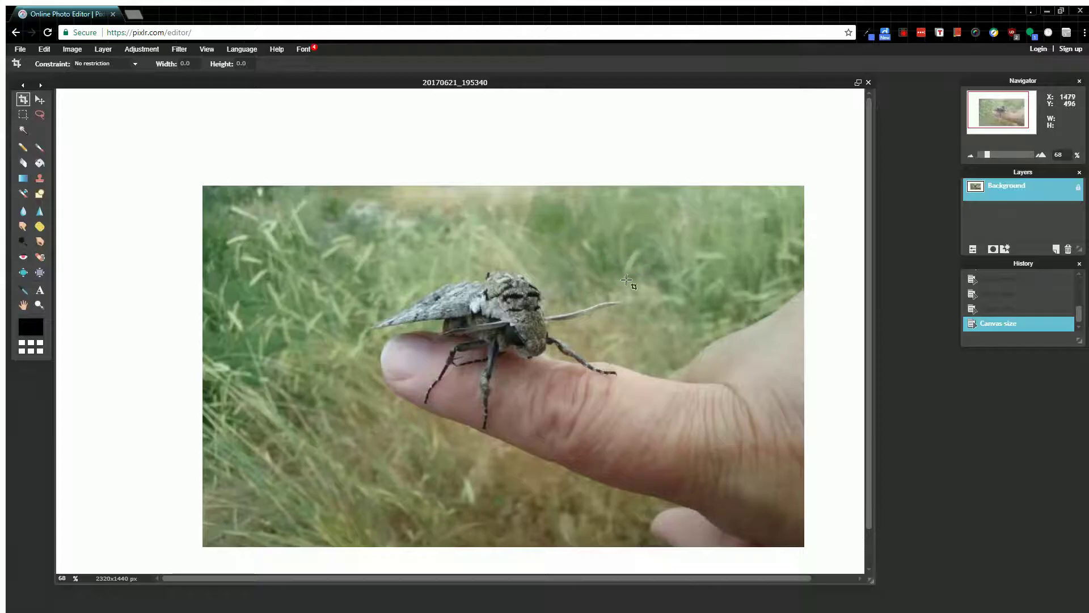
pyautogui.scroll(-3, 367, 241)
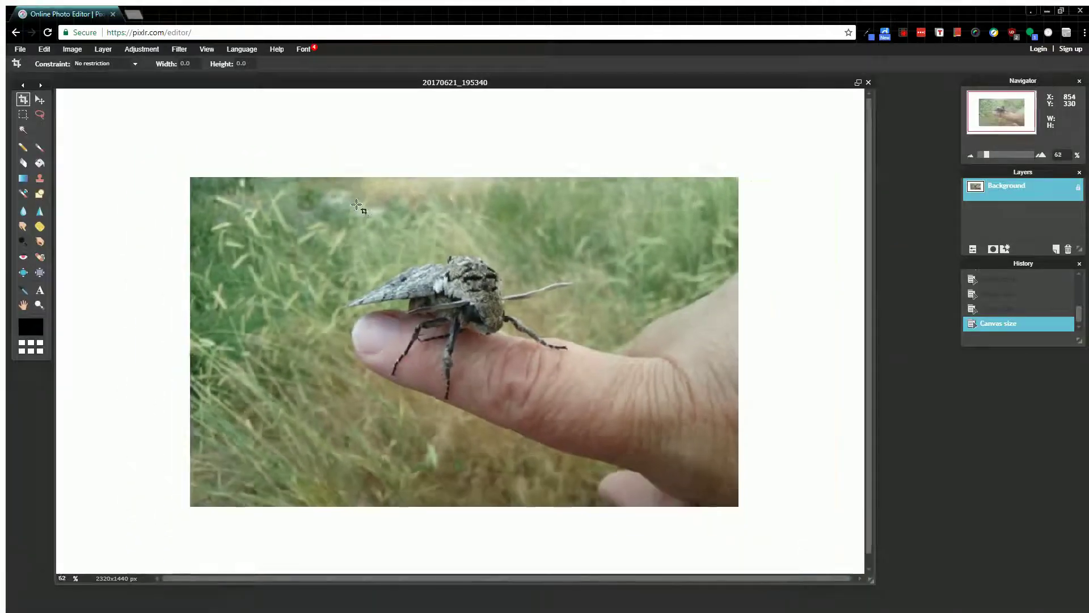